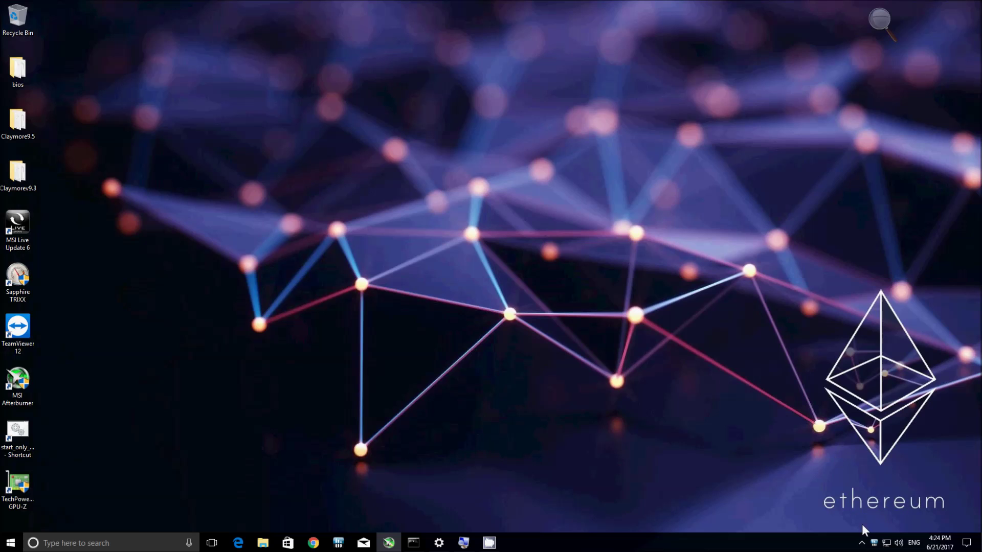
- Show all HWiNFO64 windows and open GPU-Z alongside them to view the Radeon RX 560's memory details
right_click(873, 543)
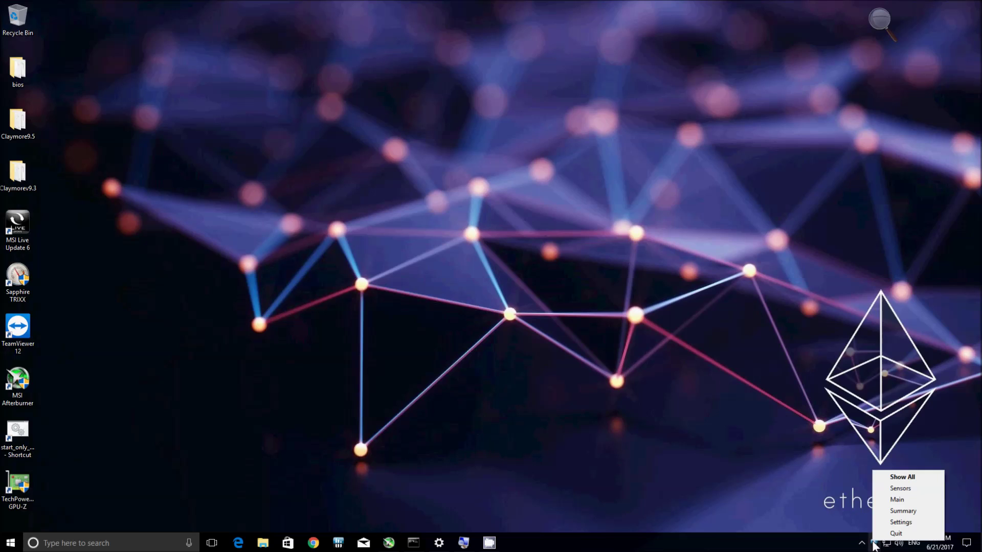
left_click(898, 477)
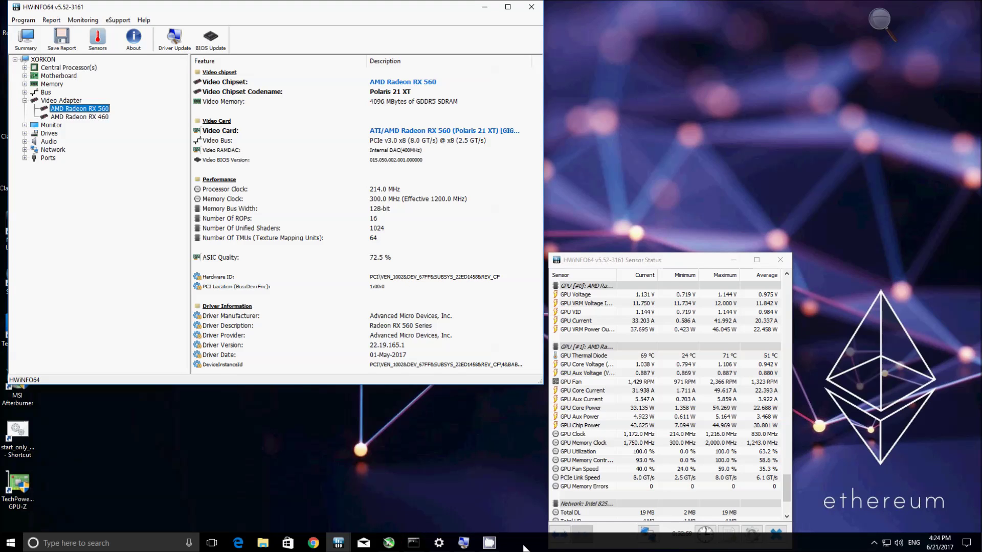
left_click(17, 483)
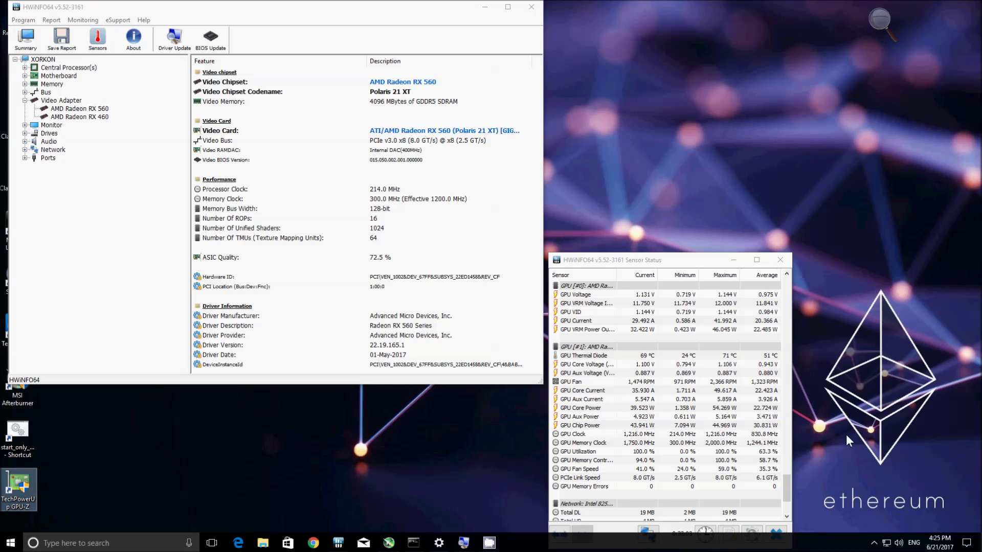
left_click(874, 546)
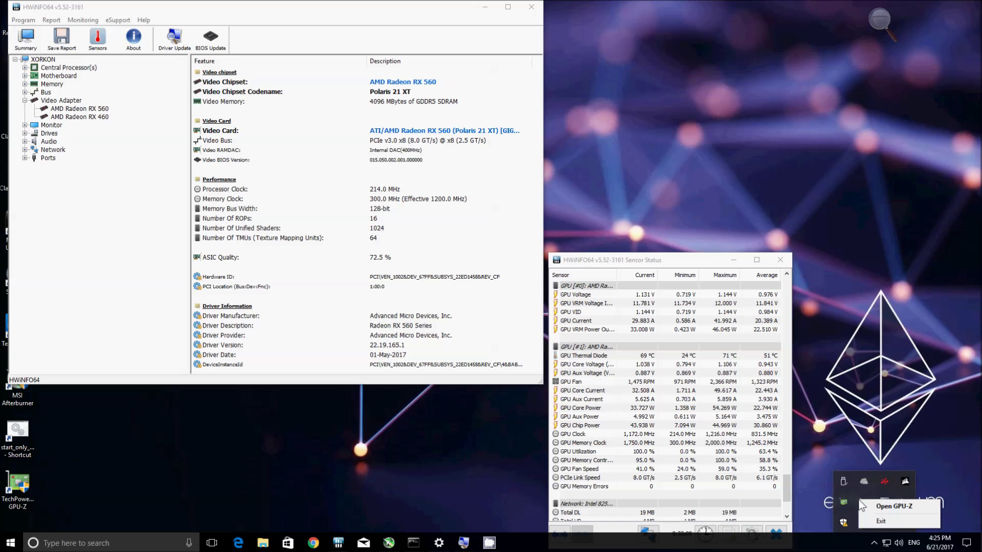
left_click(870, 504)
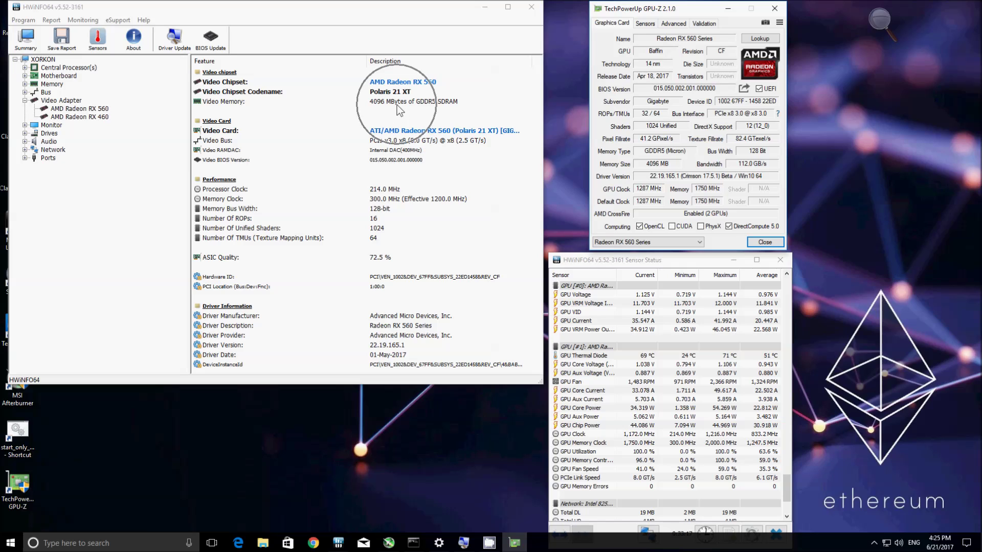
left_click(668, 155)
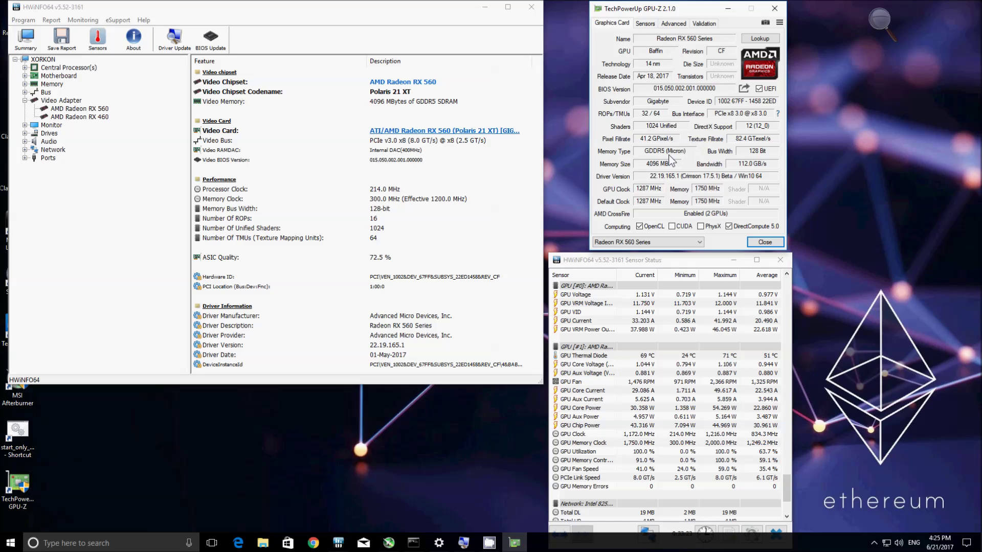
- Bring up MSI Afterburner's hardware monitor graphs and its main window
left_click(389, 543)
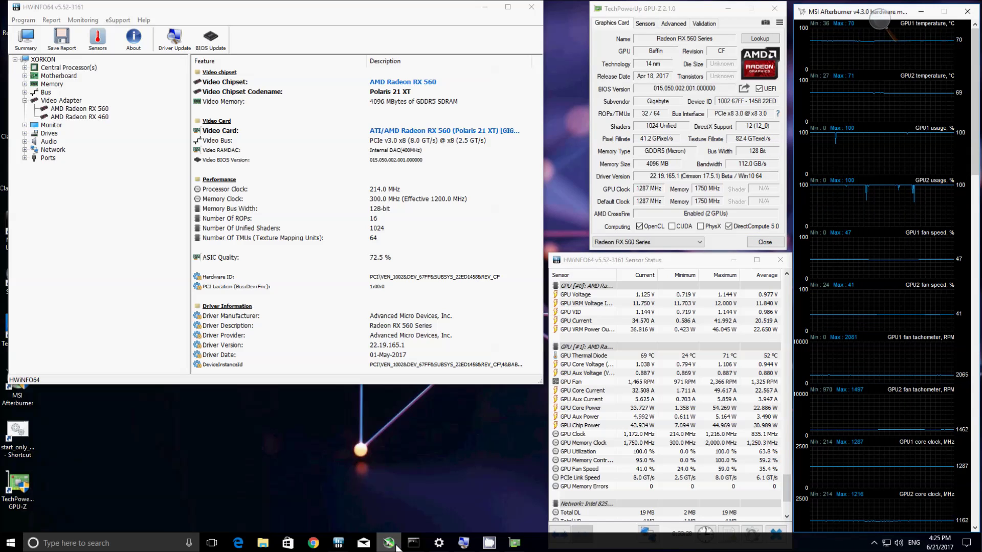
left_click(873, 542)
left_click(867, 525)
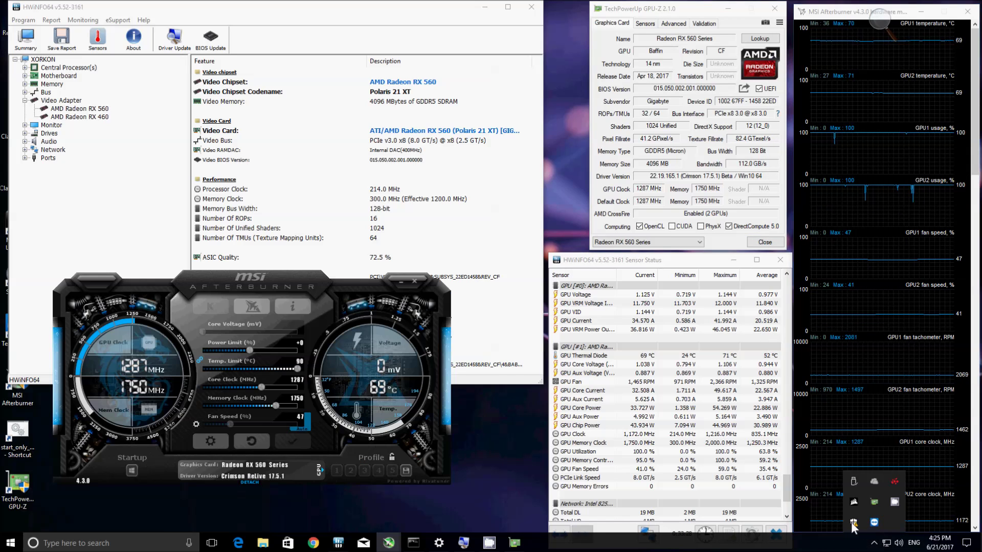
- Display the Radeon RX 460's card details in both HWiNFO64 and GPU-Z
left_click(333, 16)
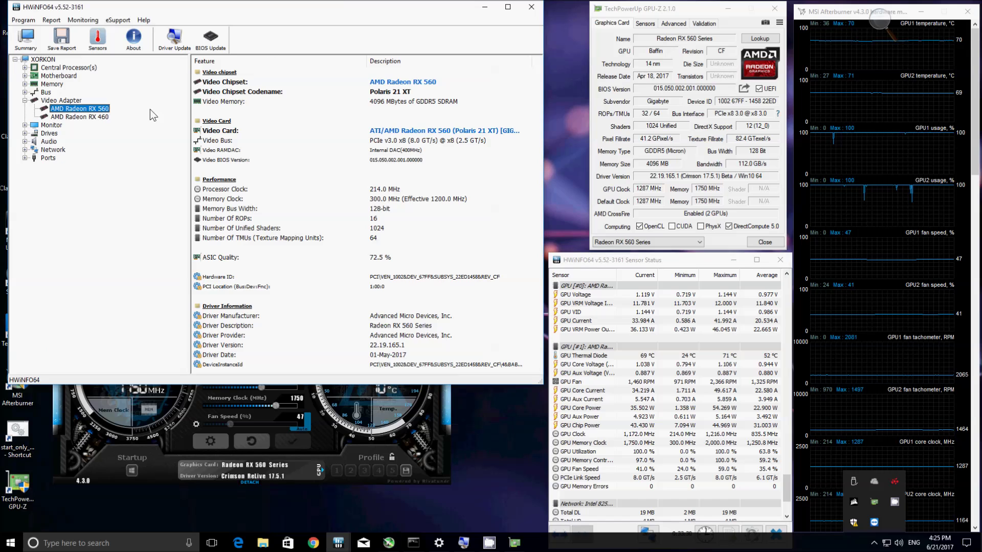
left_click(102, 117)
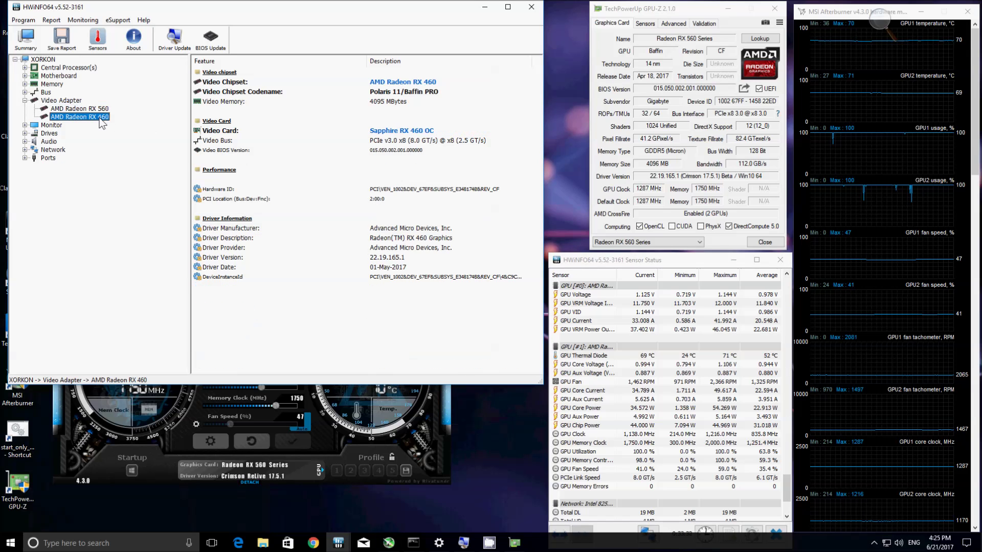
left_click(394, 138)
left_click(394, 138)
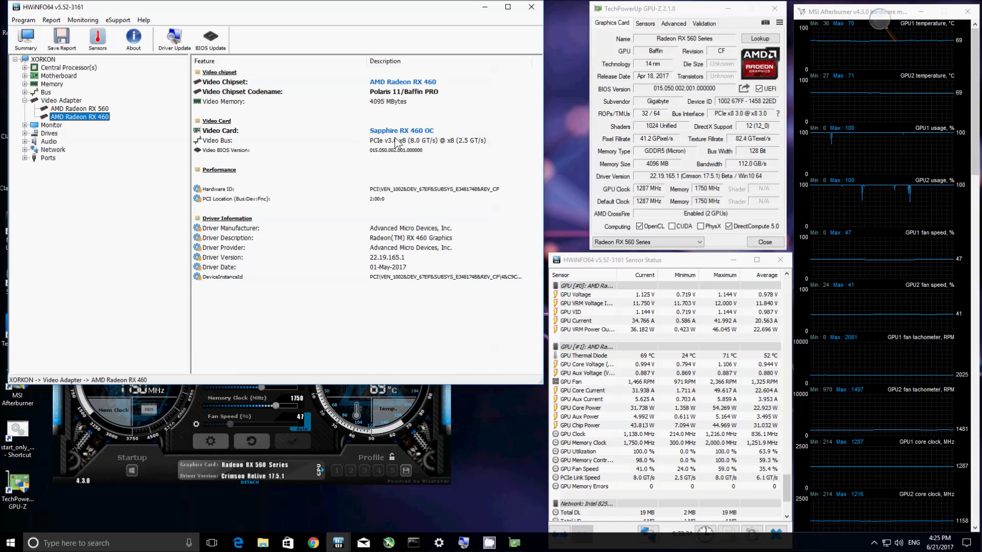
left_click(394, 137)
left_click(404, 108)
left_click(404, 108)
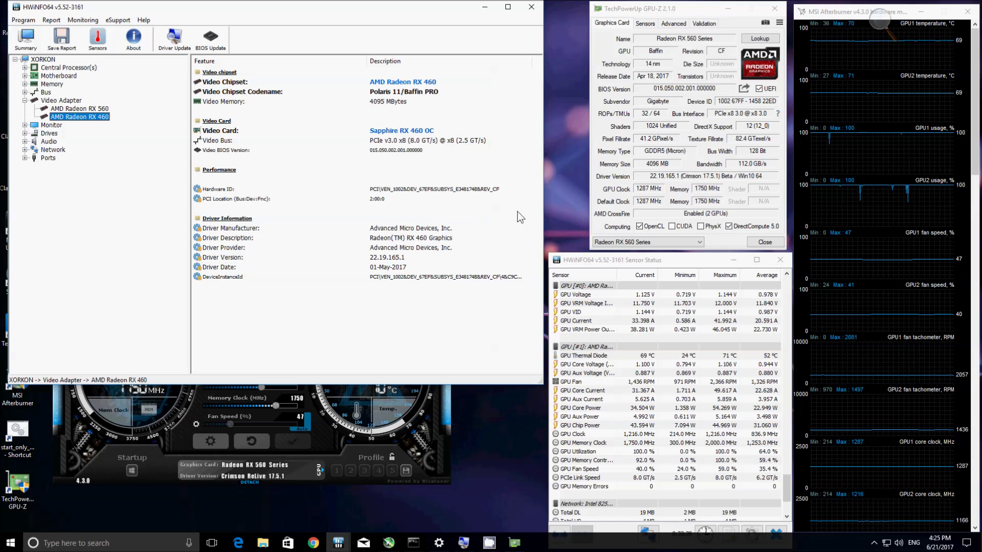
left_click(660, 243)
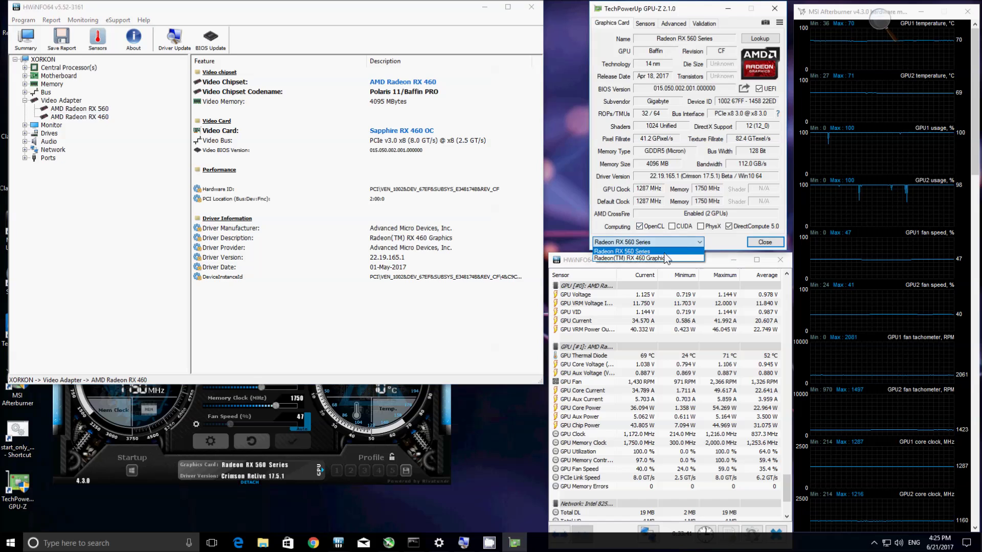
left_click(664, 250)
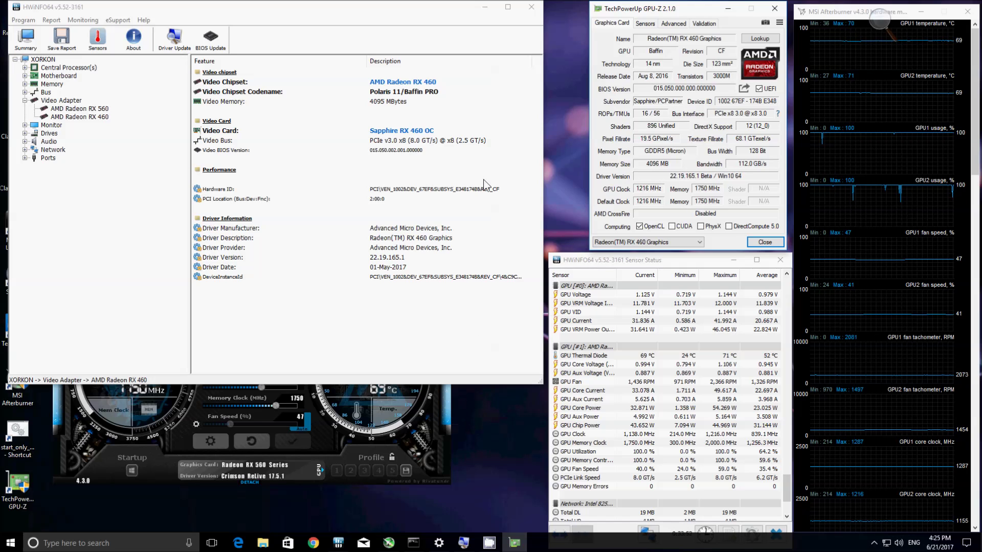
- Minimize the HWiNFO64 main window, then show the start_only_eth miner console and Afterburner's graphics card list
left_click(482, 8)
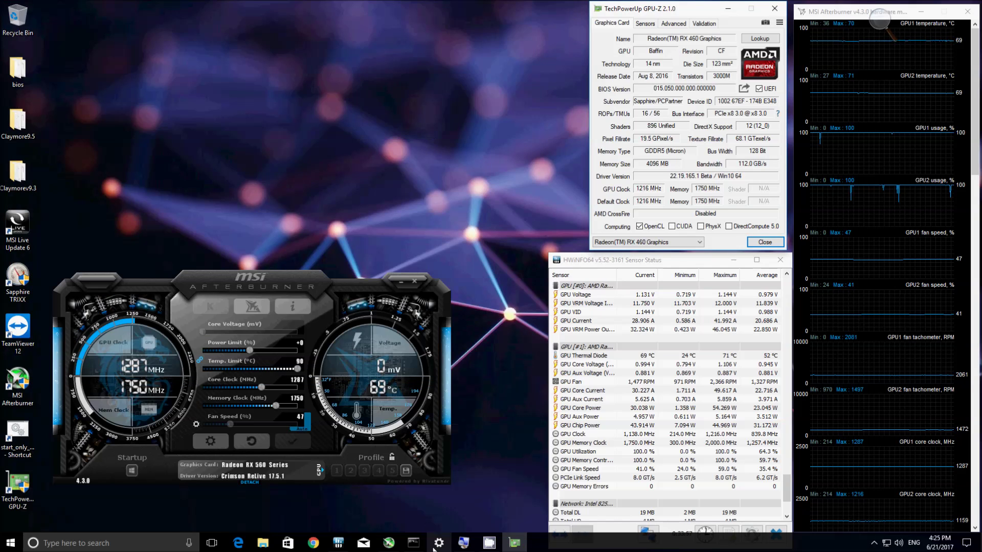
left_click(414, 543)
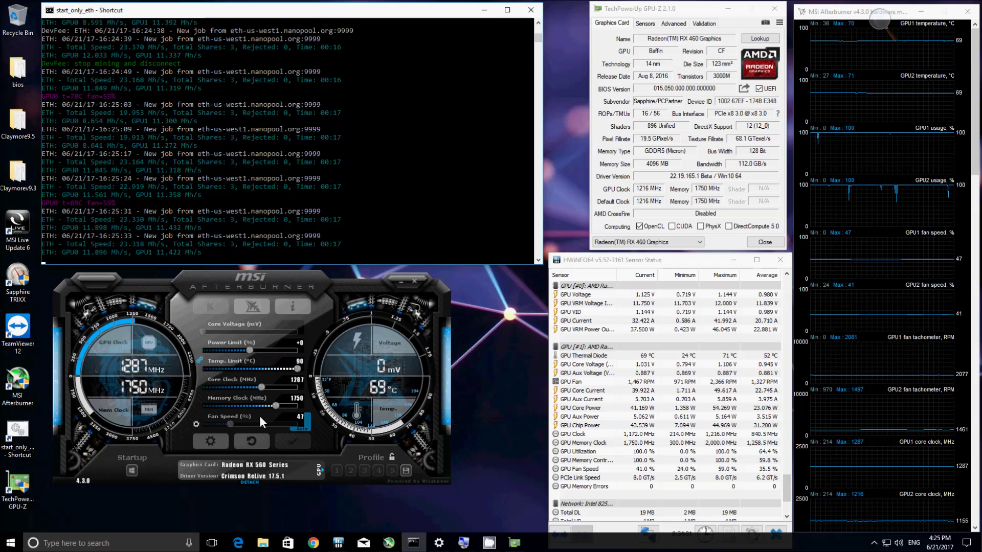
left_click(318, 472)
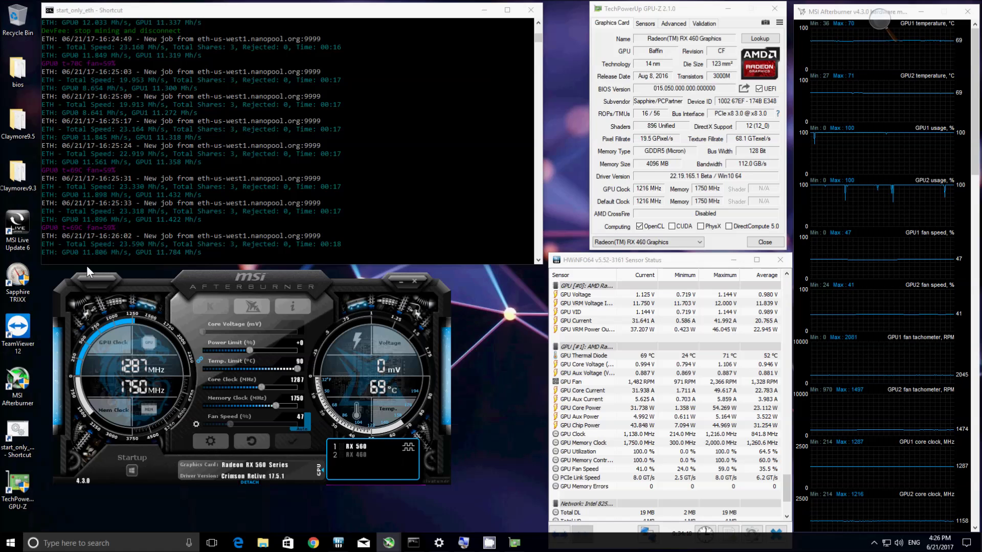
- Read the hashrates of GPU0 and GPU1 in the miner console
left_click(94, 253)
left_click(94, 252)
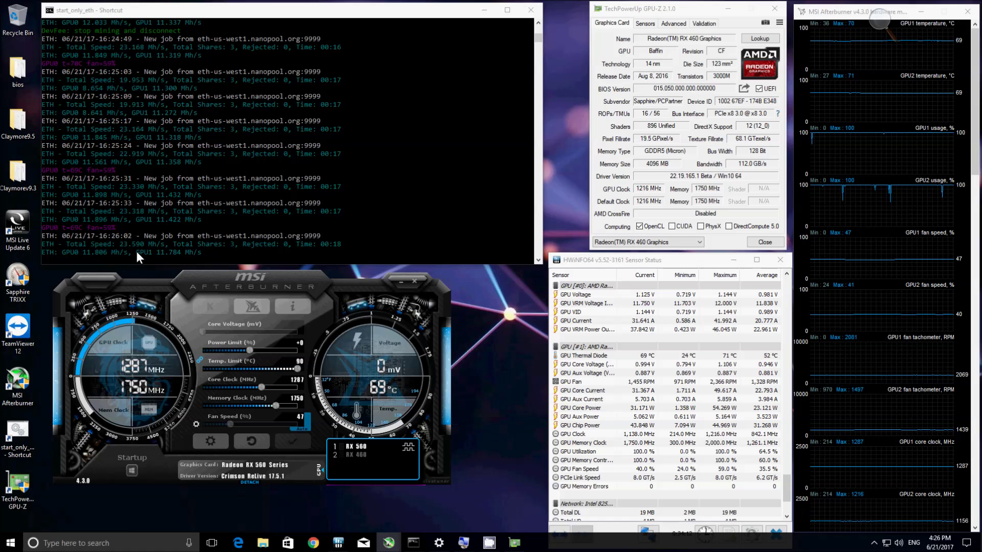
left_click(160, 257)
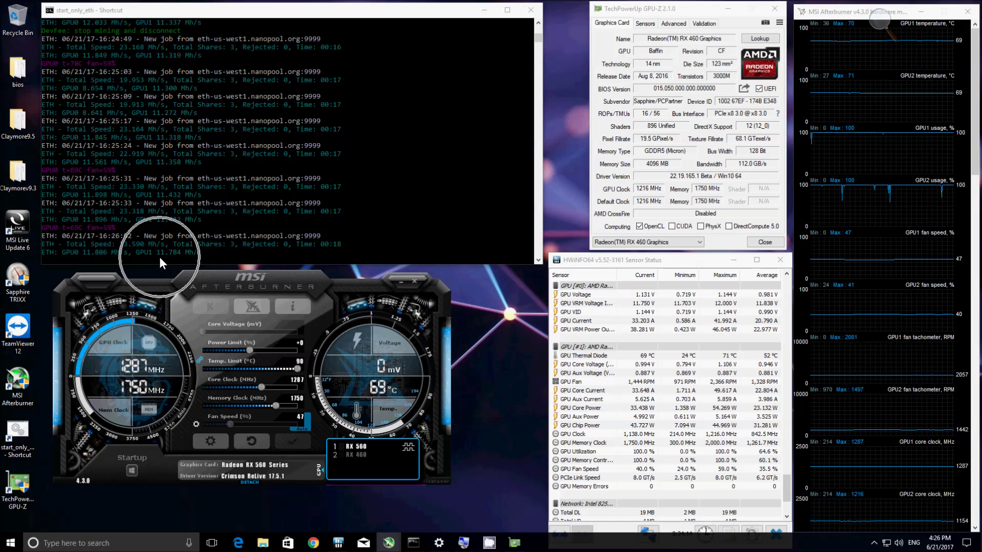
left_click(159, 261)
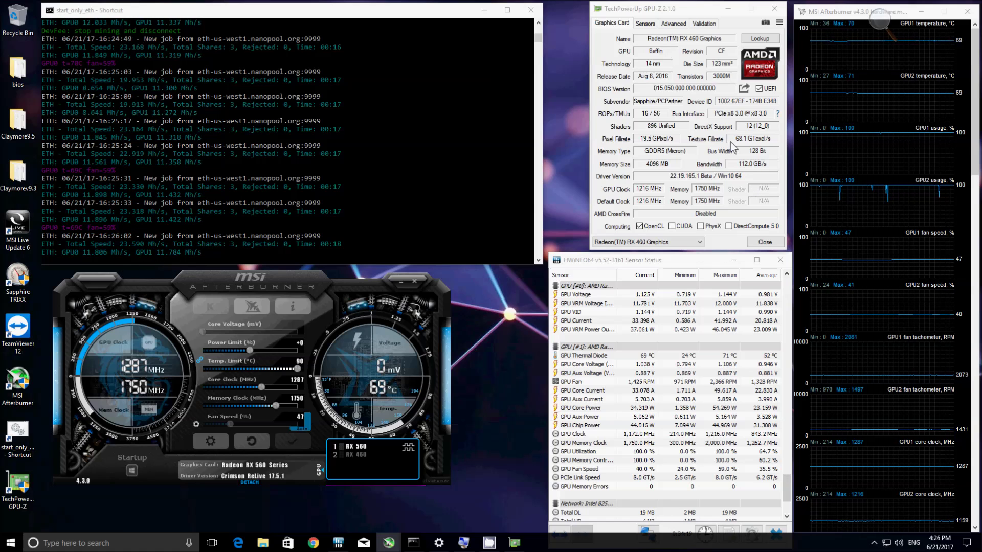
- Switch GPU-Z to Radeon RX 560 Series and compare its sensor readings with Afterburner's clock values
left_click(682, 244)
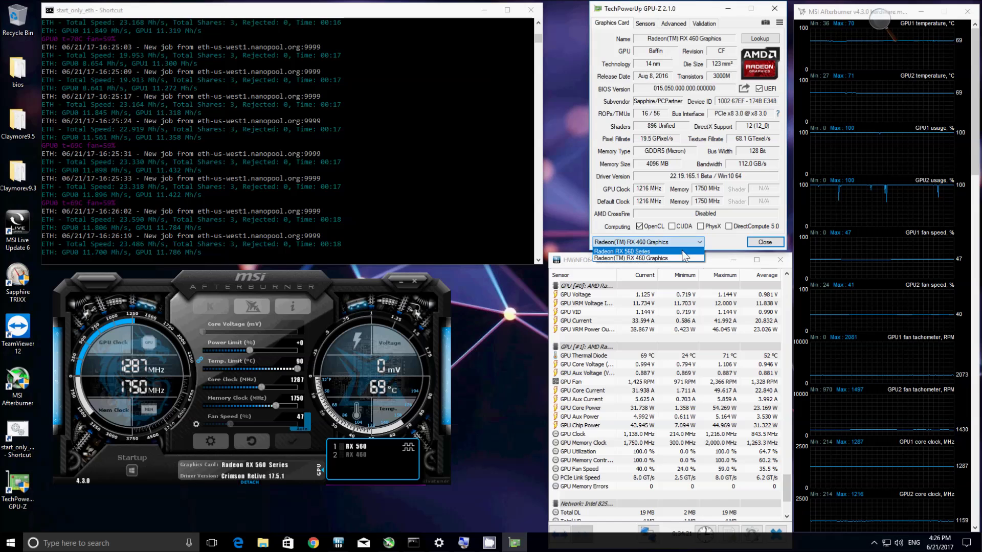
left_click(684, 251)
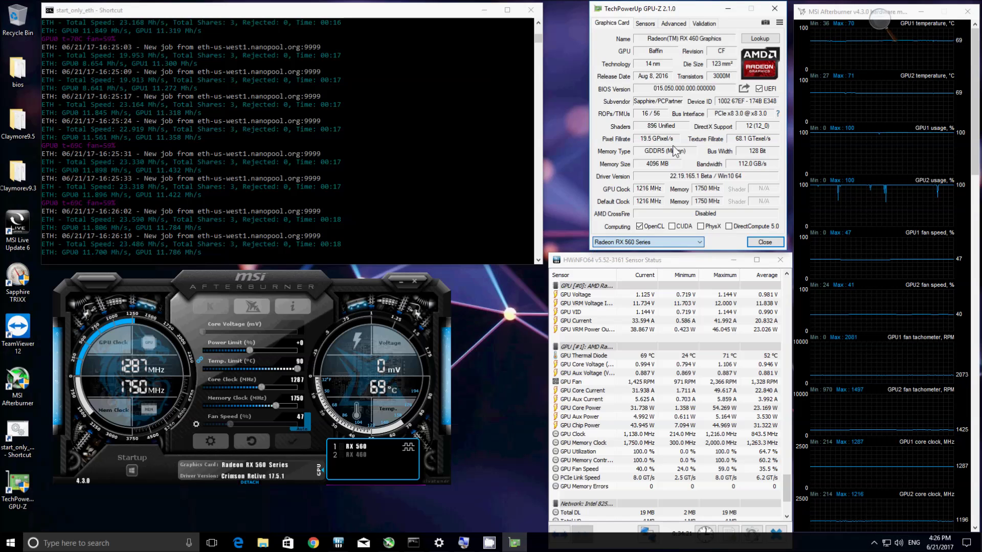
left_click(645, 24)
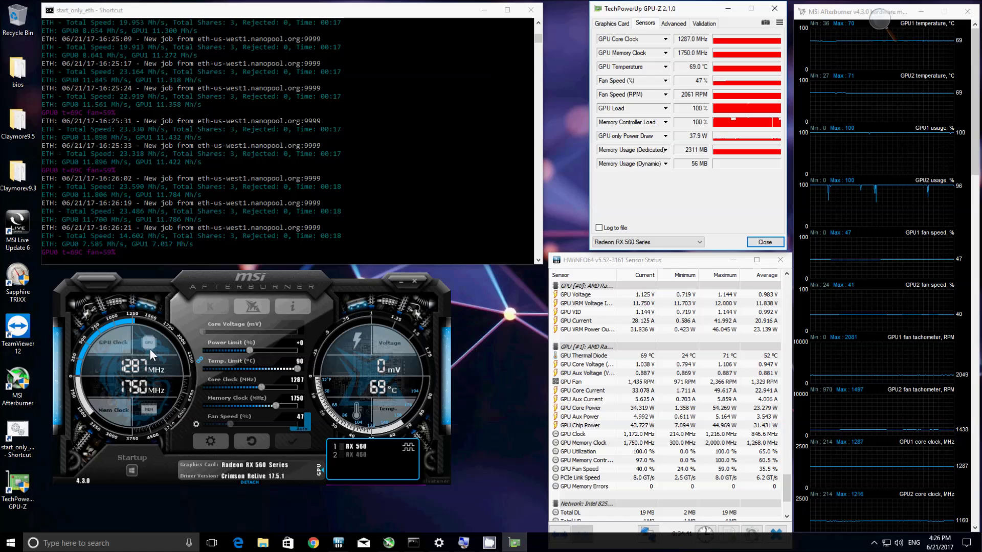
left_click(135, 380)
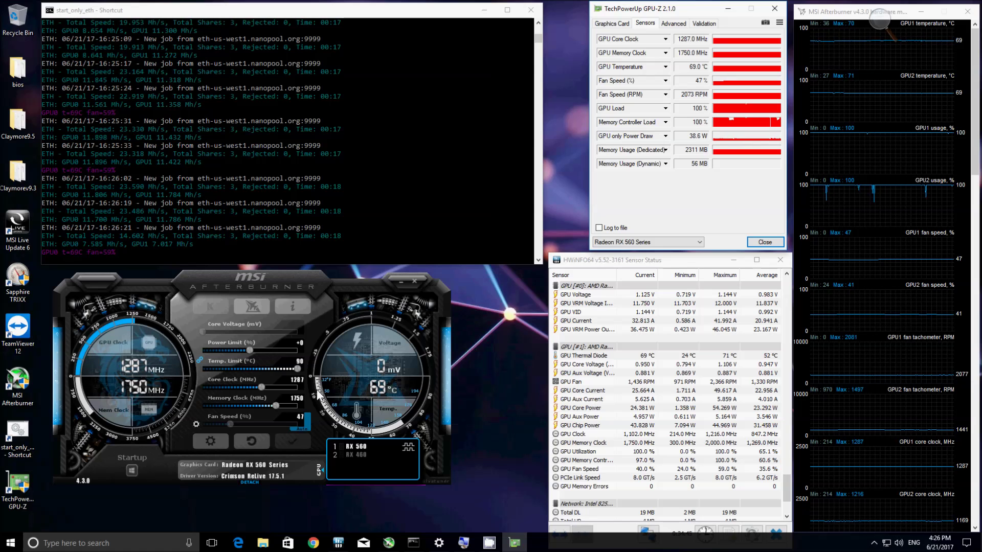
- Enable user-defined fan control in MSI Afterburner in place of plain automatic fan speed
left_click(306, 427)
left_click(306, 426)
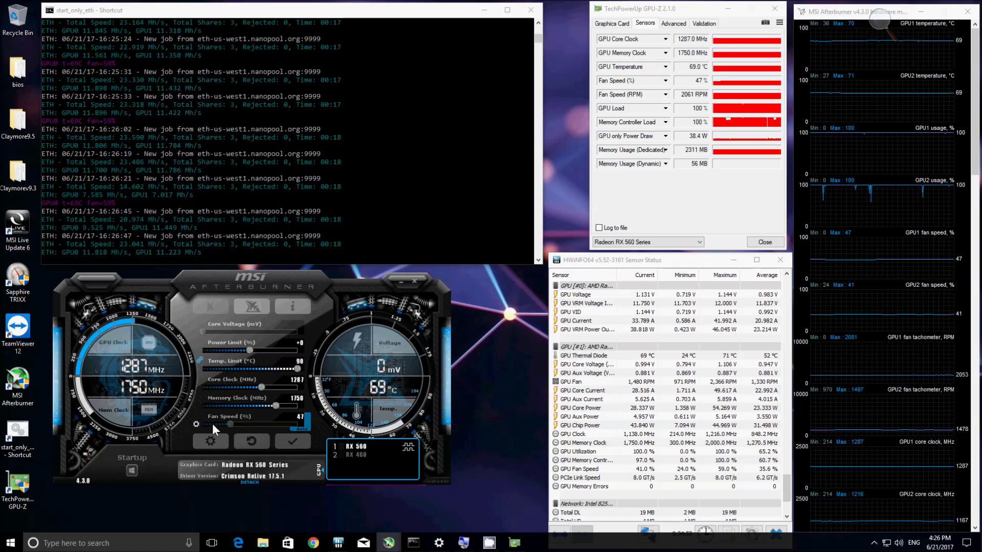
left_click(195, 423)
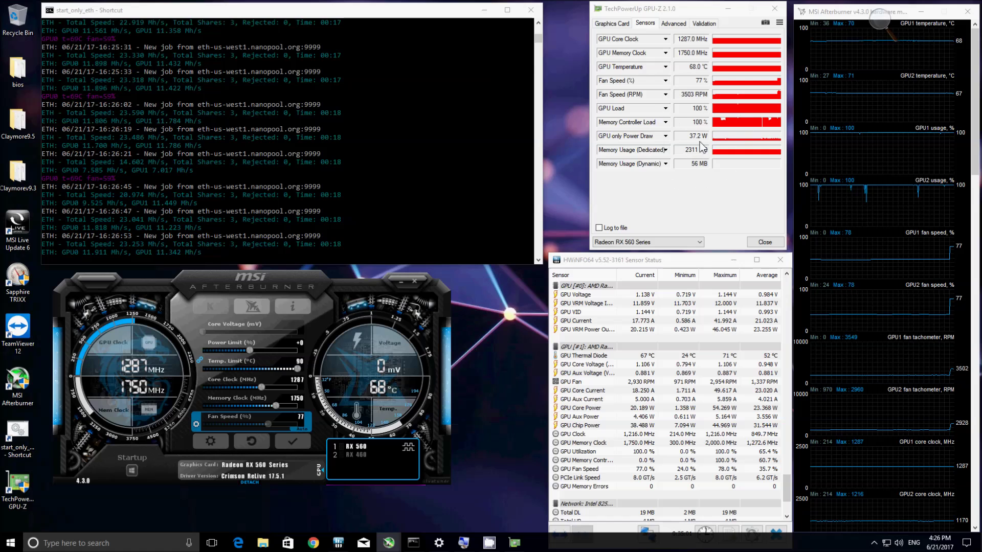
- Select the RX 460 in both Afterburner and GPU-Z and check its GPU-only power draw
left_click(354, 455)
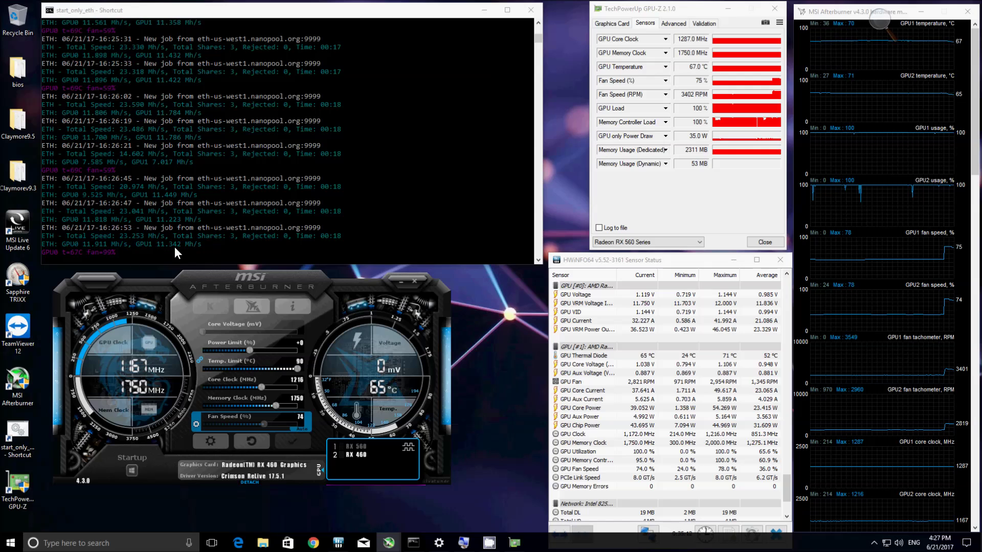
left_click(664, 242)
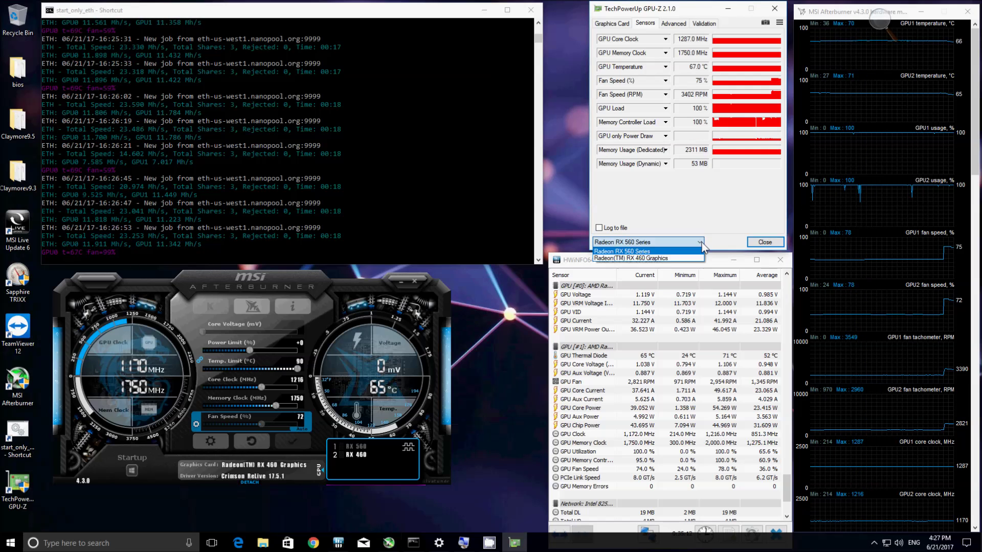
left_click(659, 259)
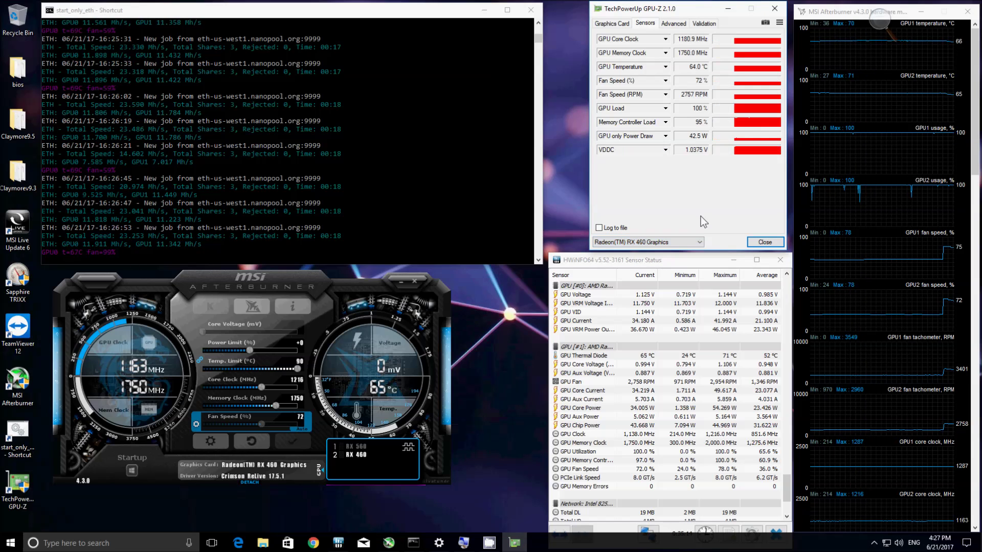
left_click(699, 144)
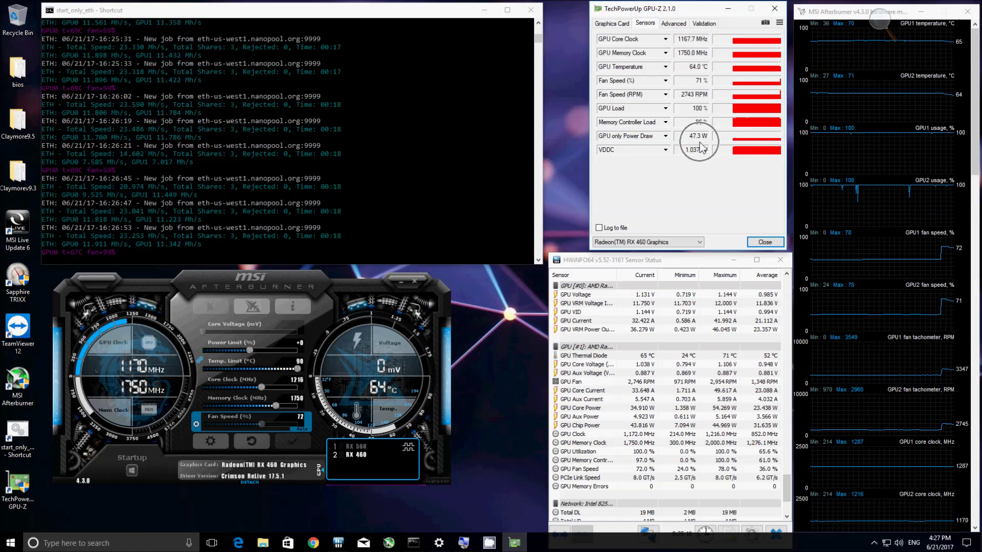
left_click(701, 147)
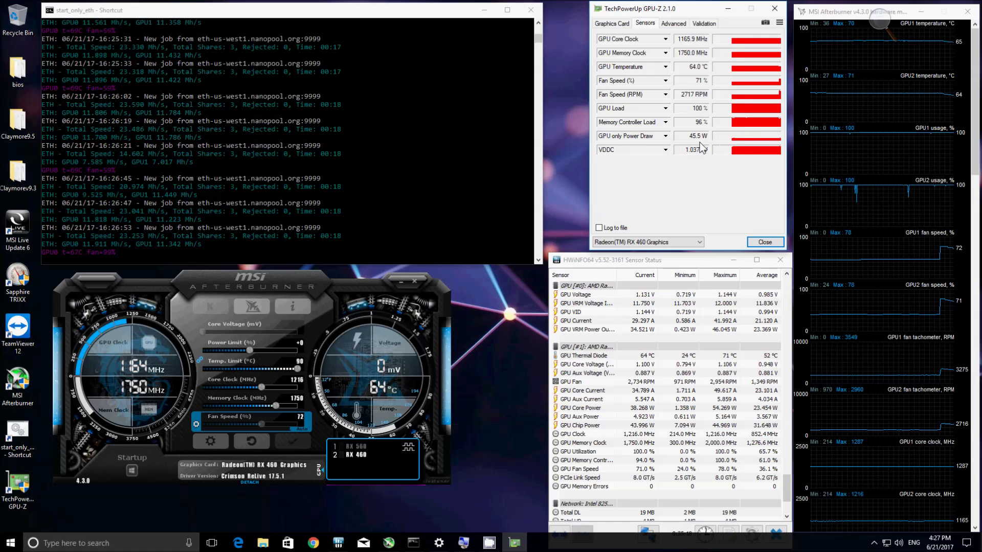
left_click(702, 148)
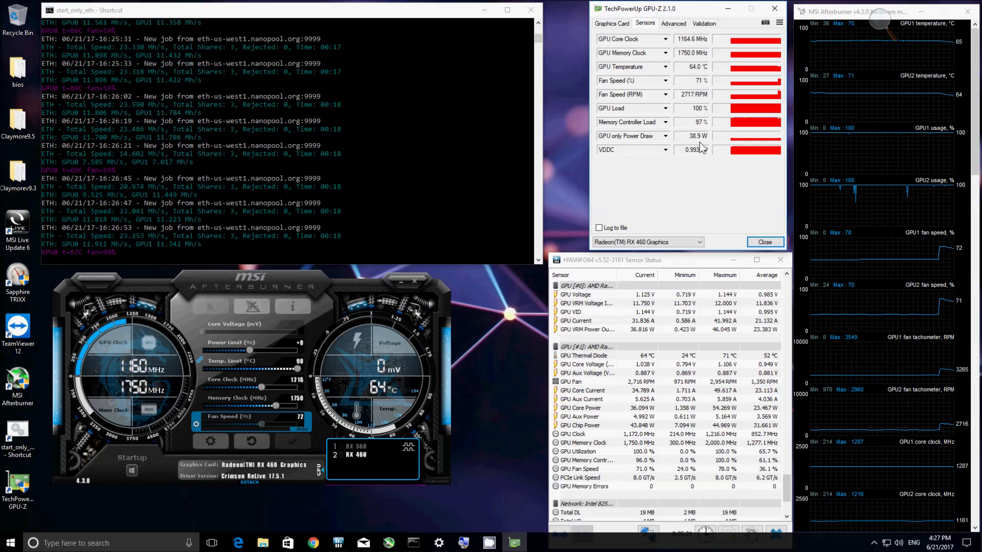
- Examine the power sensors of both graphics cards in the HWiNFO64 sensor status list
left_click(643, 258)
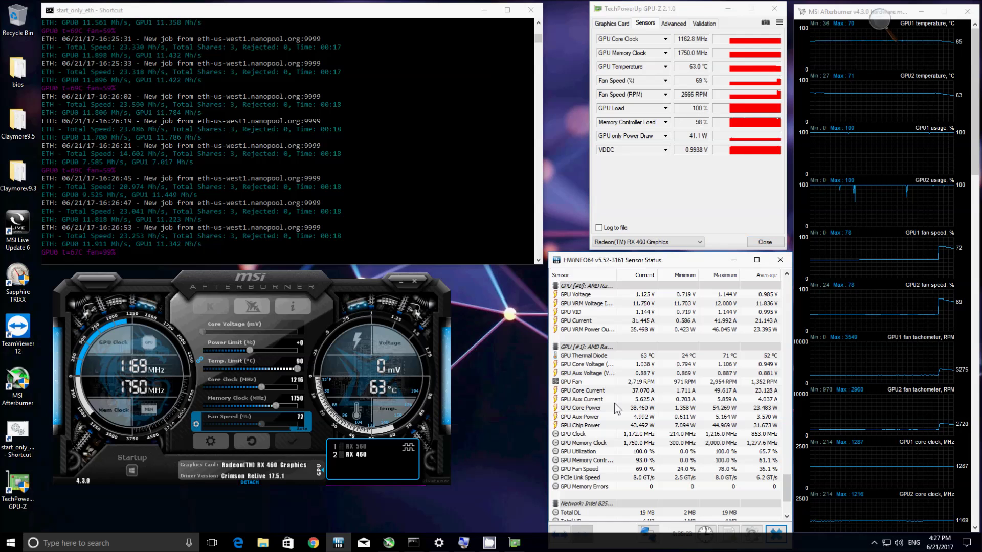
scroll(624, 404, "up", 1)
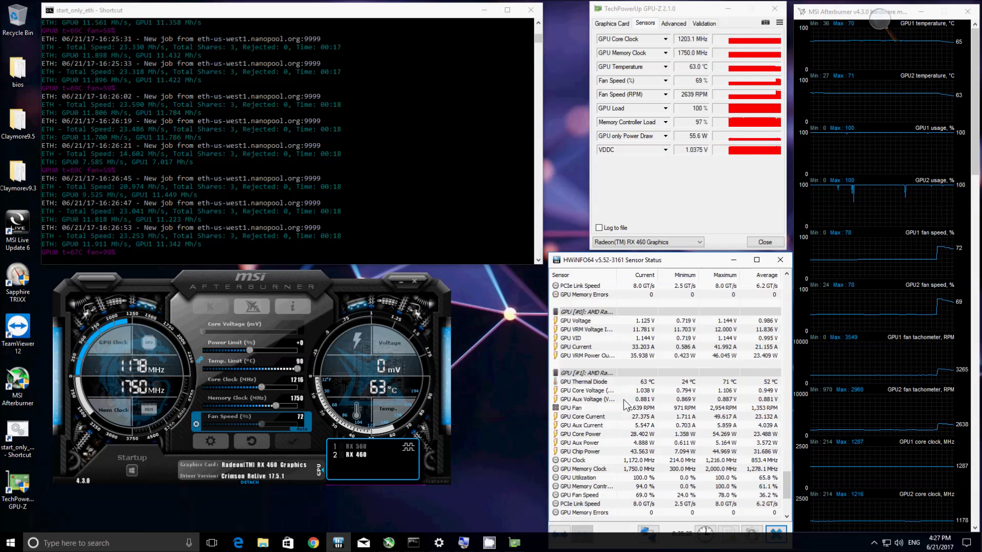
scroll(624, 400, "down", 1)
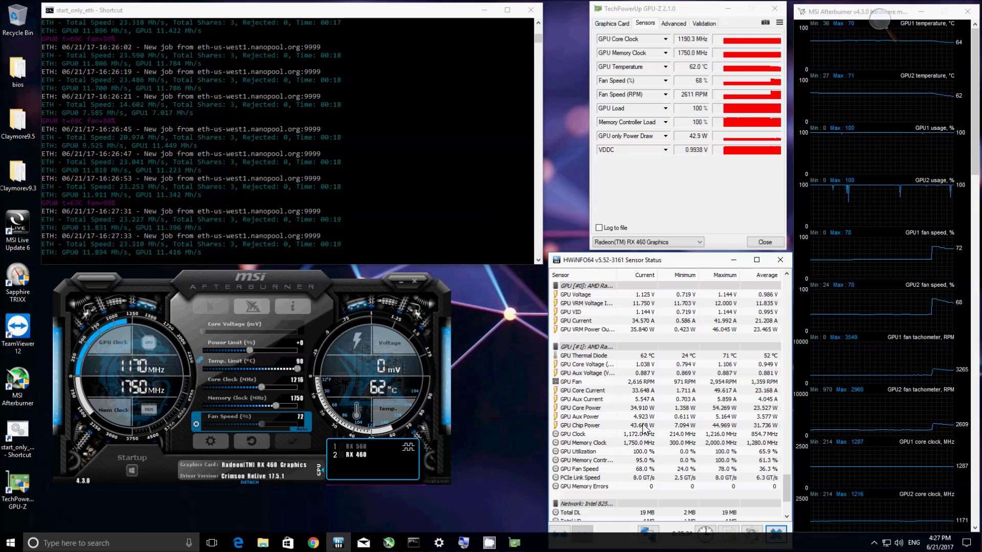
scroll(643, 429, "up", 8)
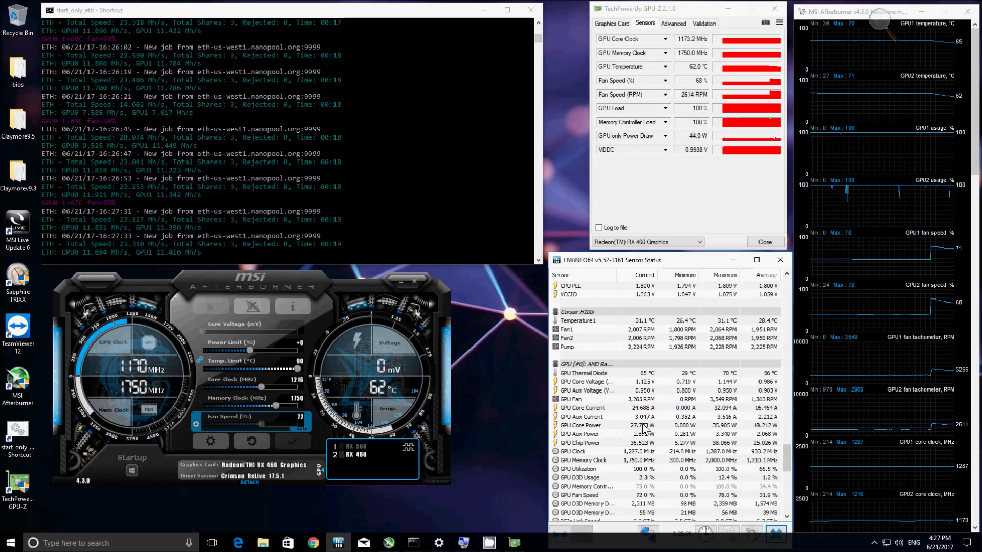
scroll(643, 428, "down", 1)
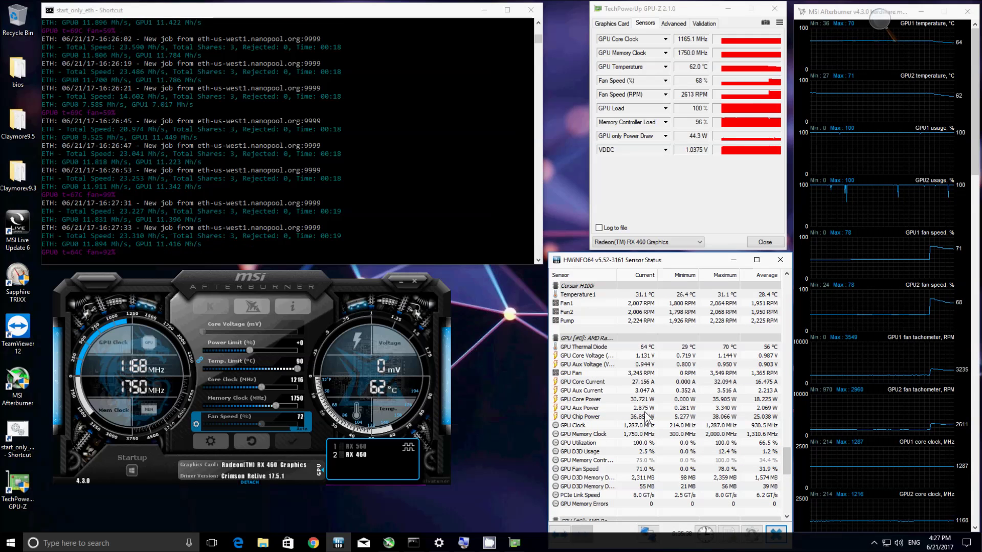